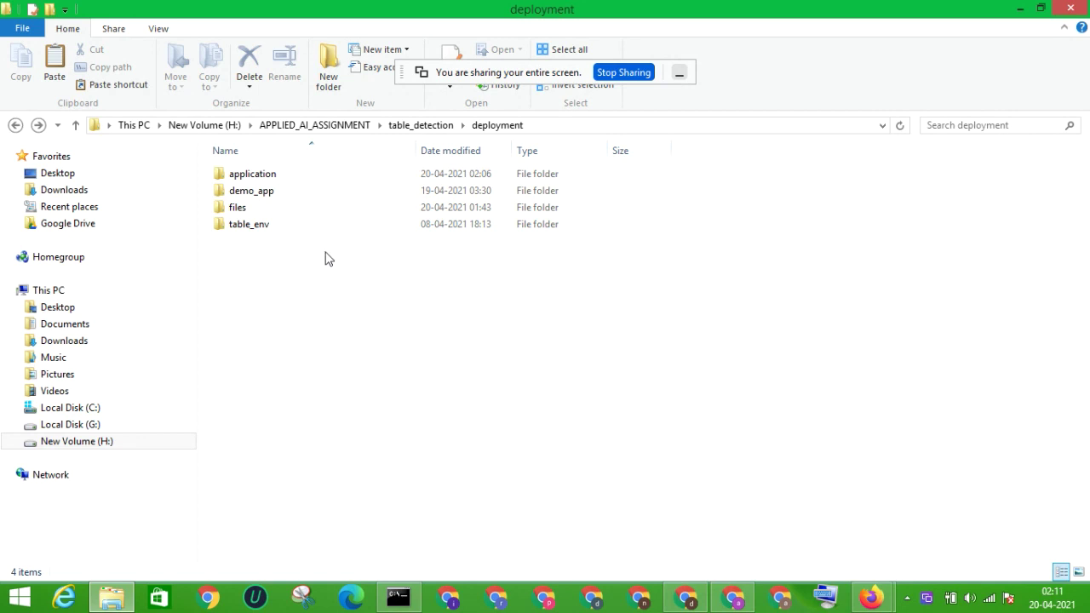
Open the application folder and launch a Command Prompt there by entering cmd in its address bar
double_click(302, 176)
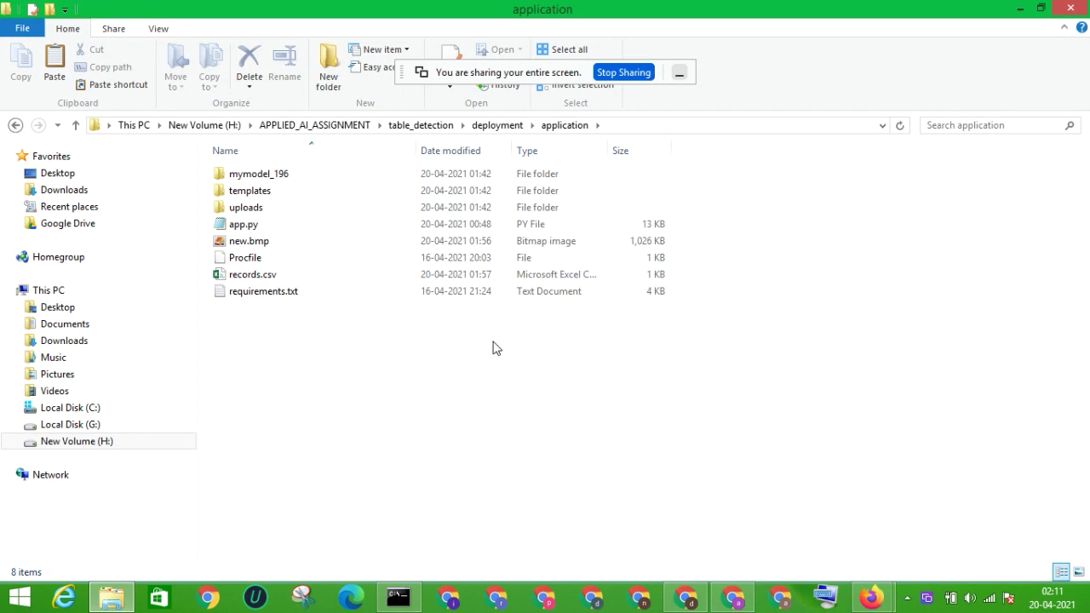
click(623, 126)
text(cmd)
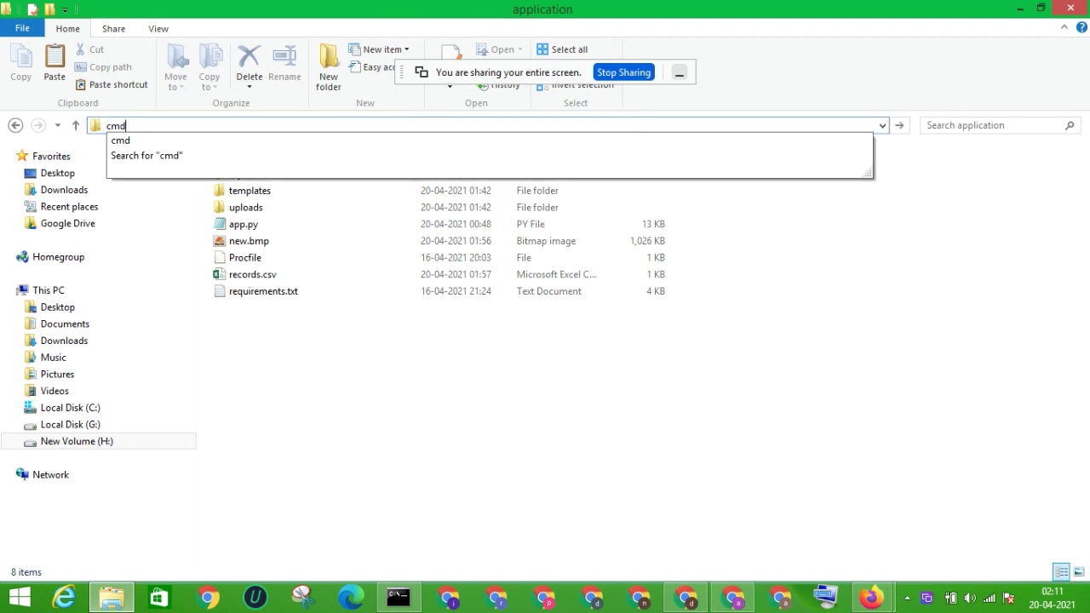
key(Return)
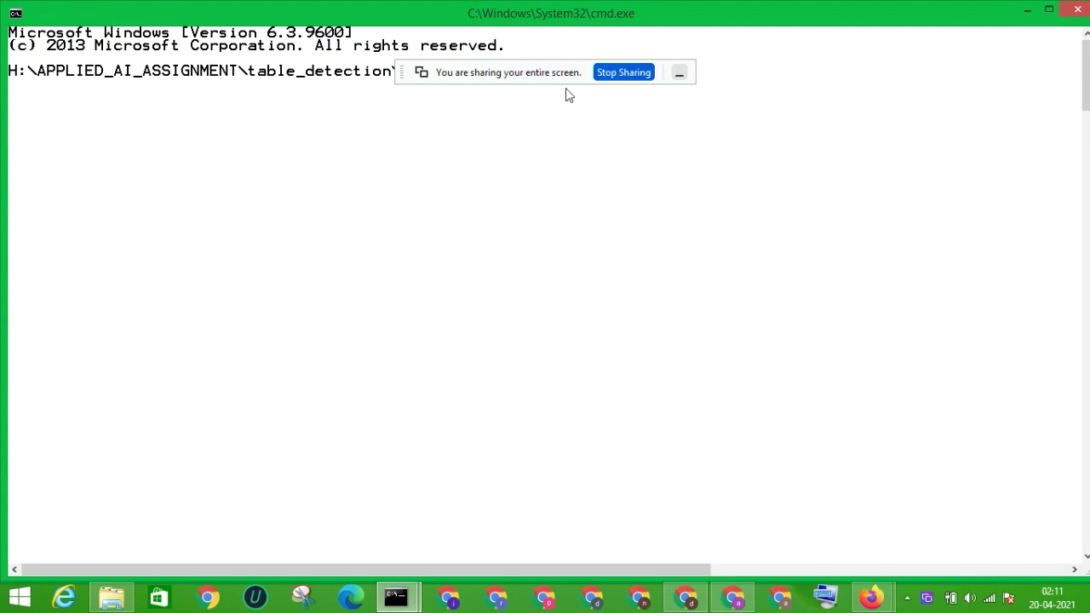
List the table_detection folder with dir, then start the server with python app.py
click(682, 74)
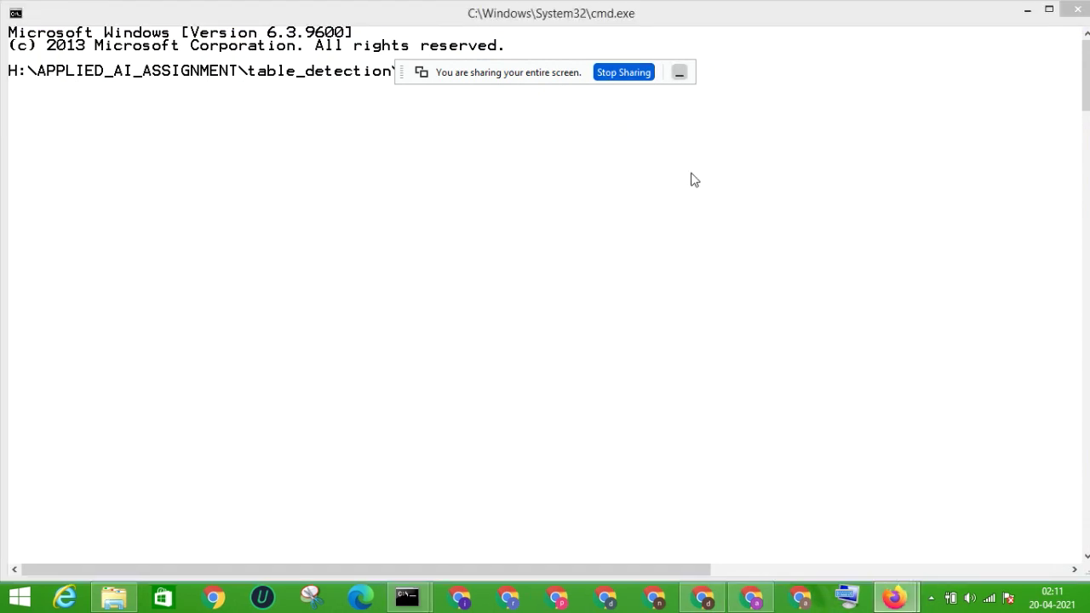
drag(530, 71, 739, 406)
click(645, 78)
text(dir)
key(Return)
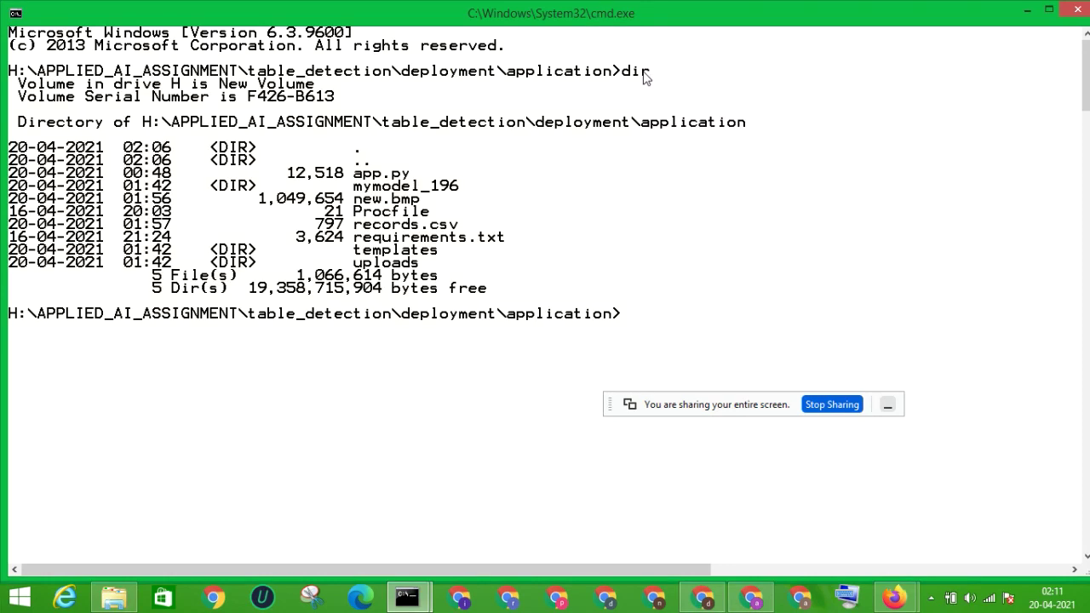
text(python app.py)
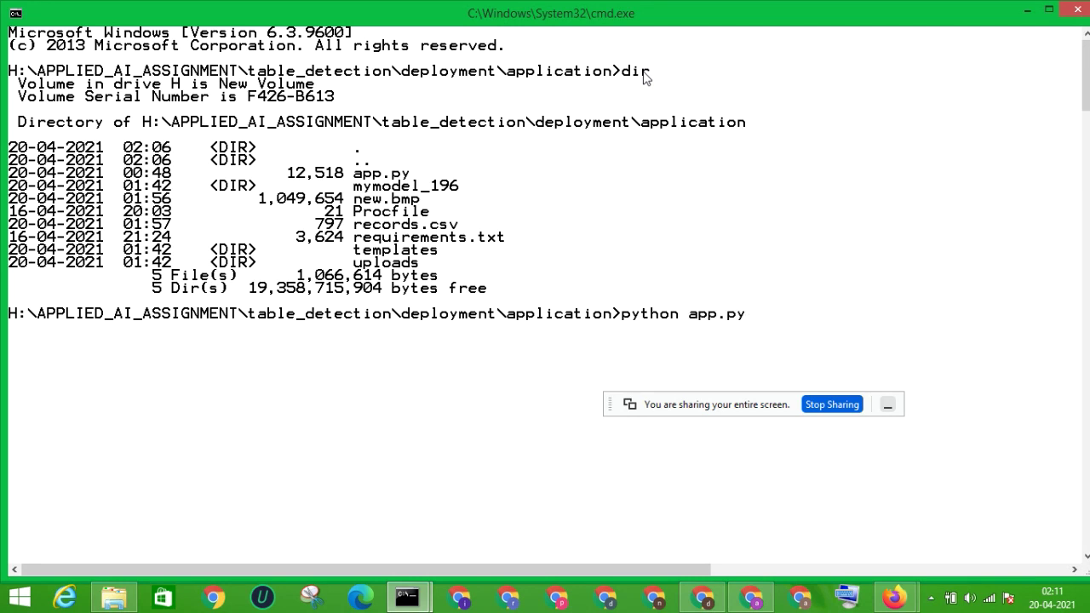
key(Return)
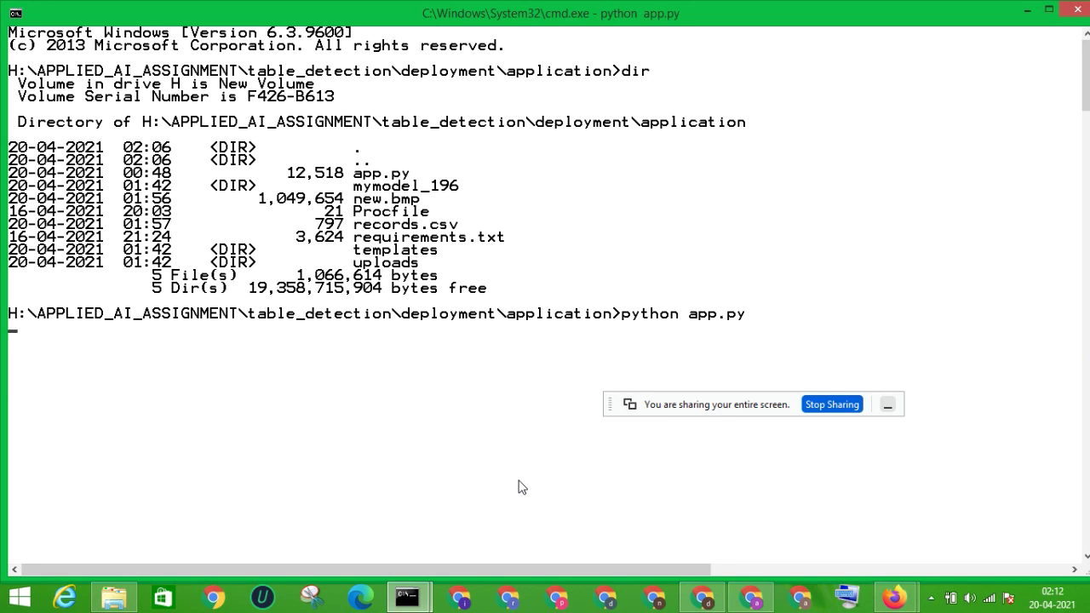
drag(736, 404, 859, 568)
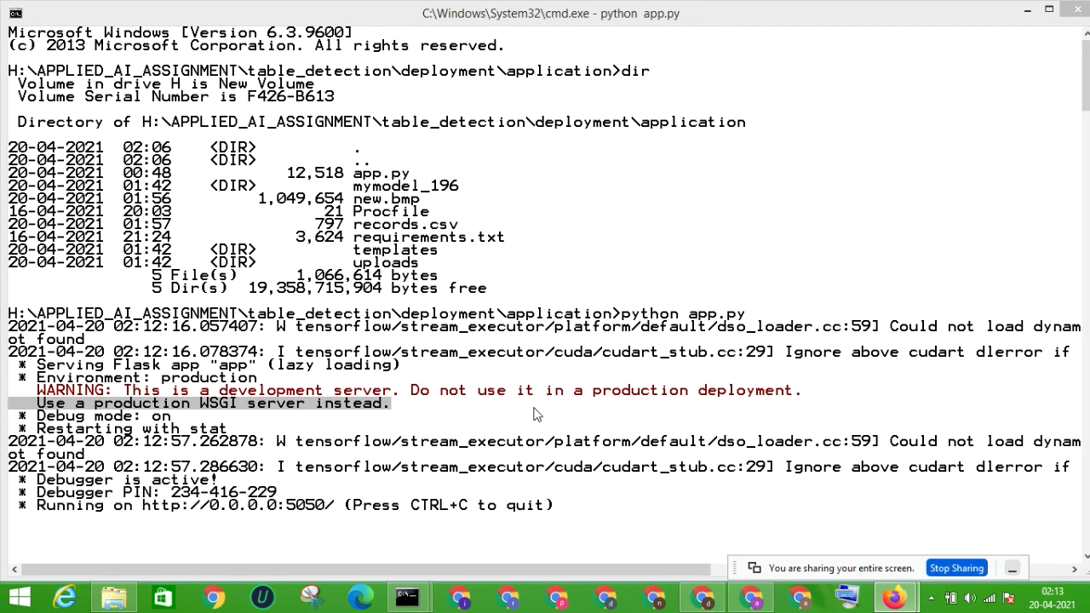
Load the converter at localhost:5050 in Chrome and bring up its Choose File picker
click(698, 603)
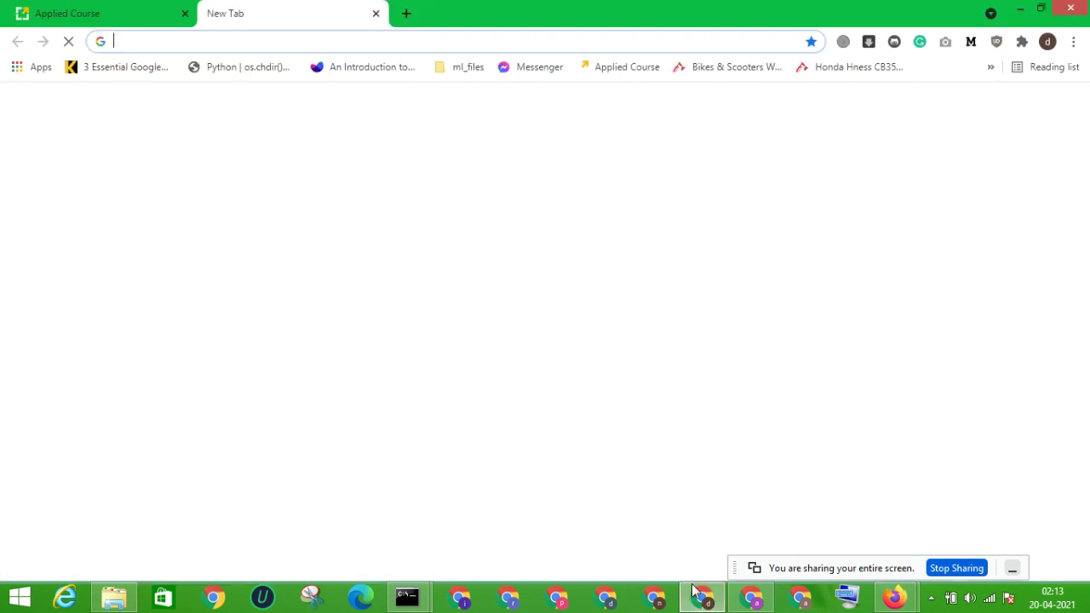
click(275, 41)
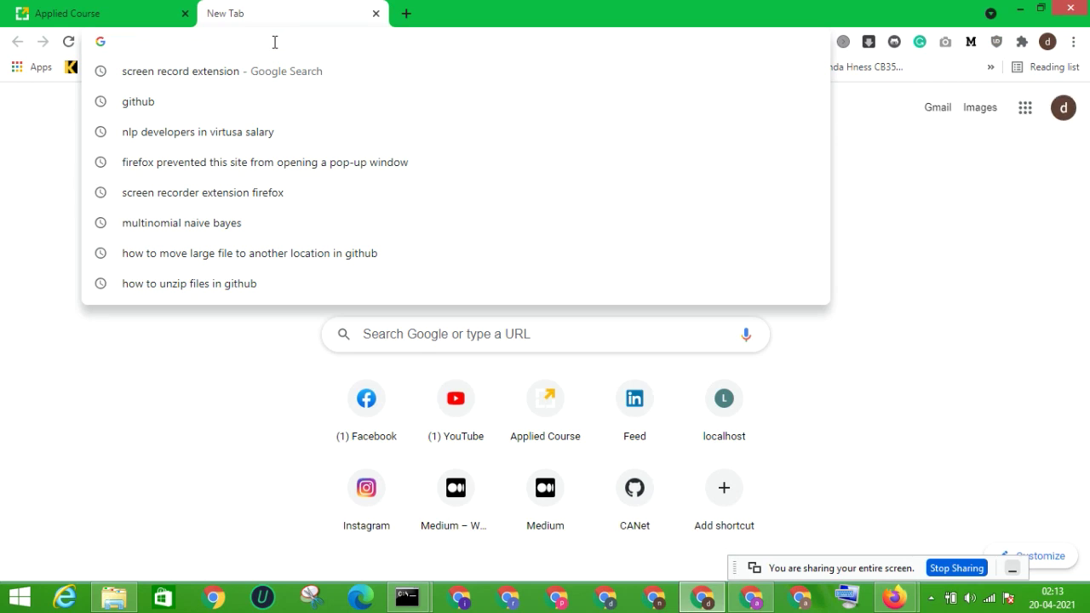
text(local)
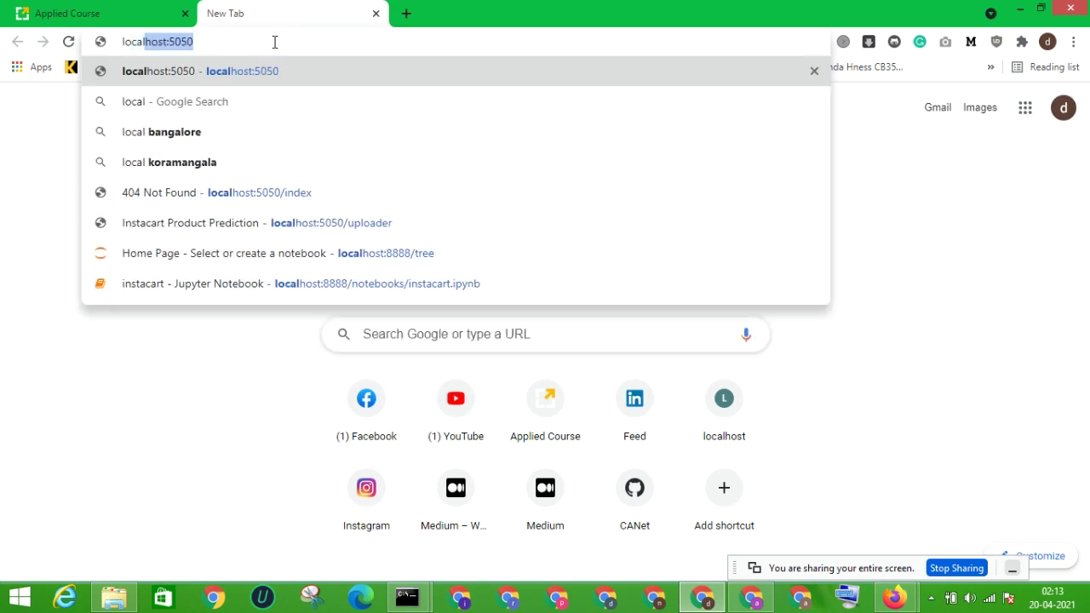
key(Right)
key(Return)
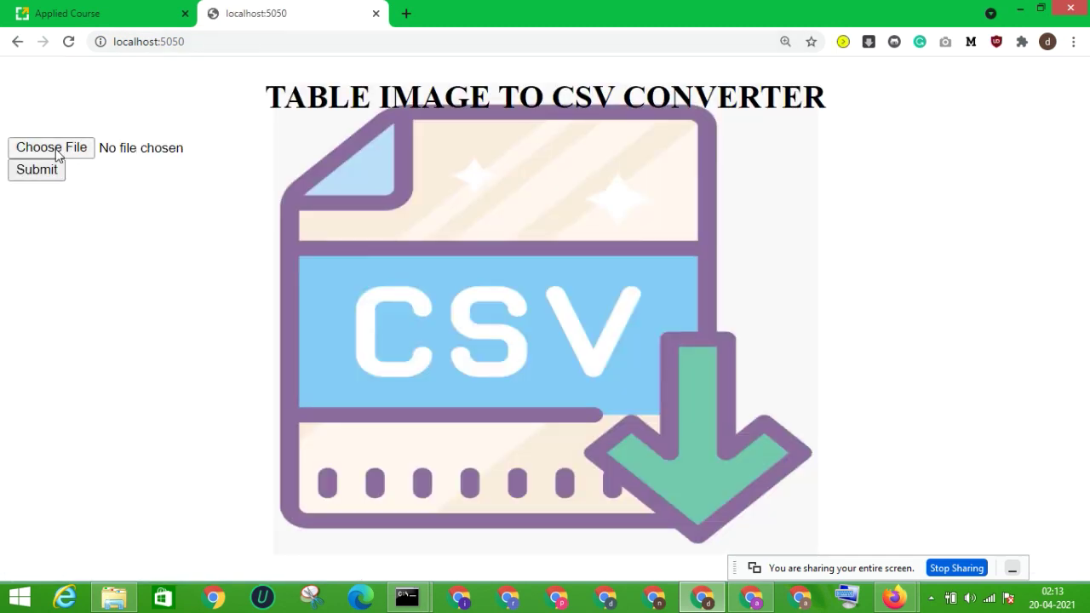
click(56, 152)
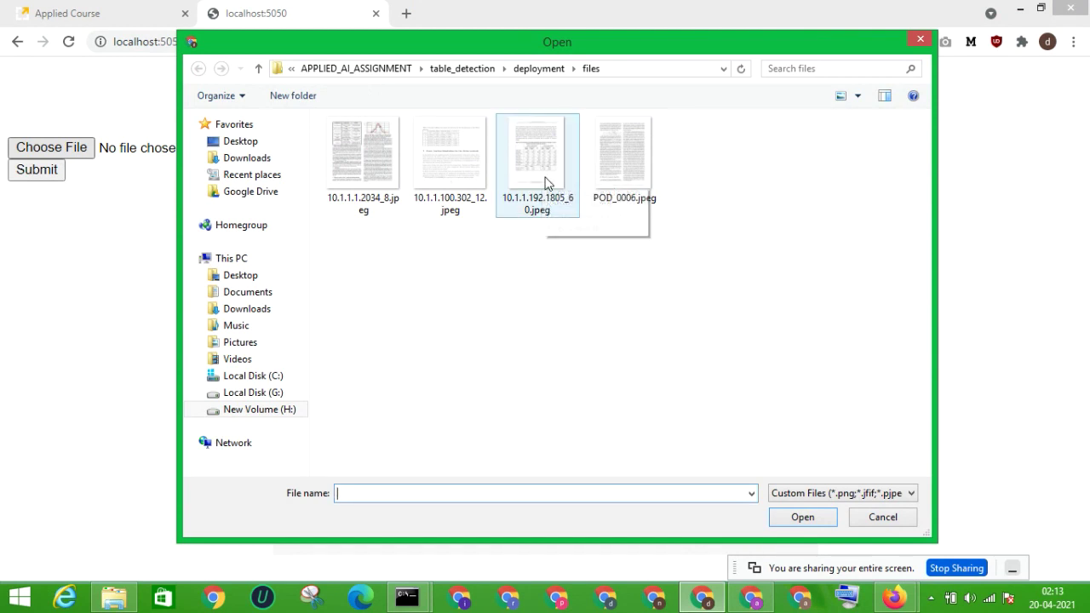
click(126, 587)
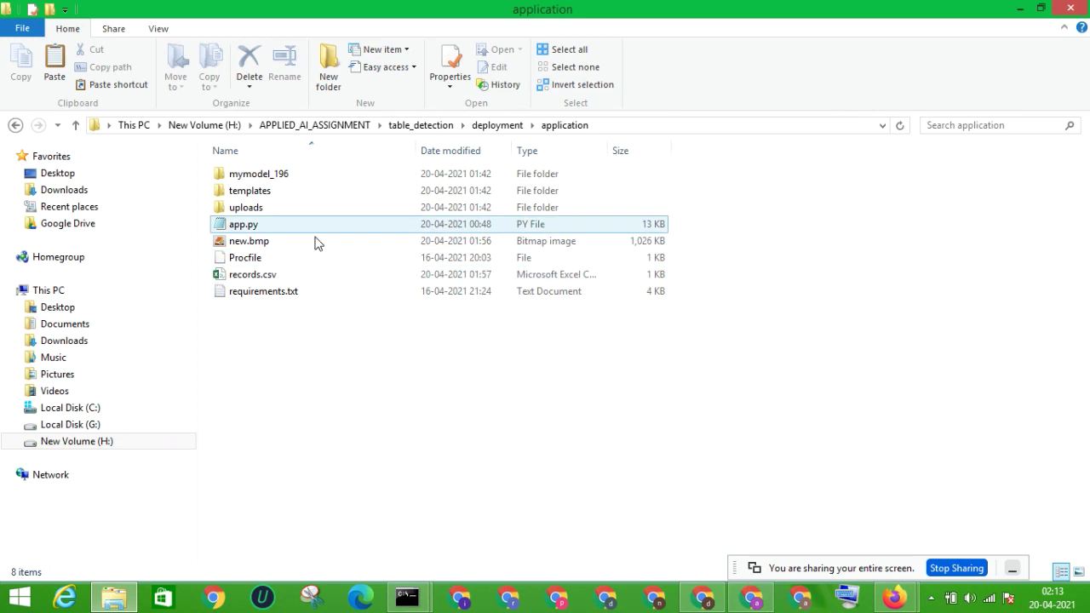
In the deployment's files folder, preview the table in 10.1.1.192.1805_60.jpeg, then close Photo Viewer
click(14, 125)
double_click(263, 209)
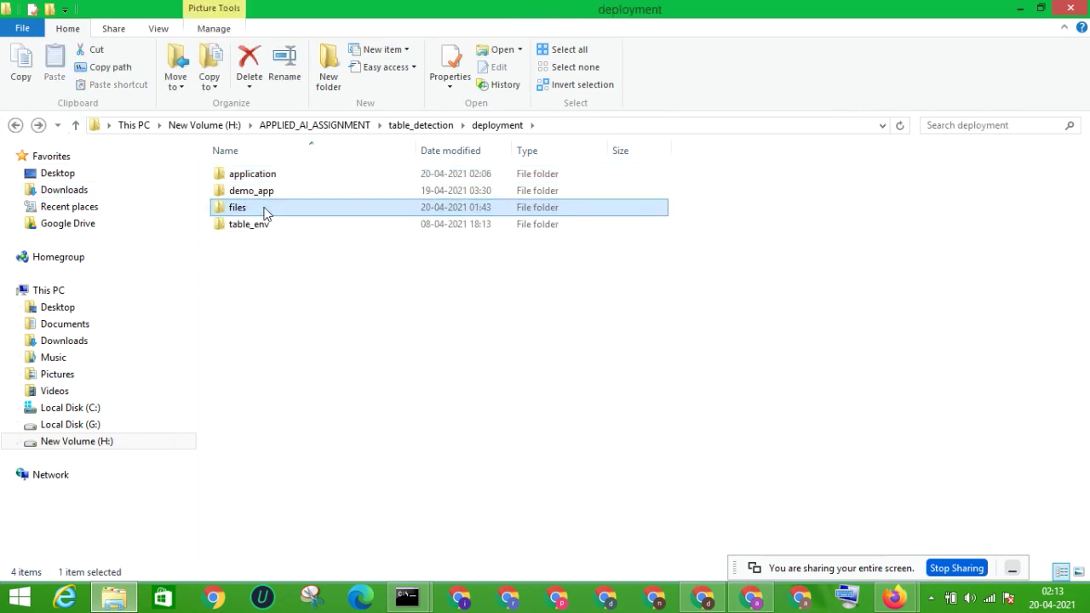
click(434, 208)
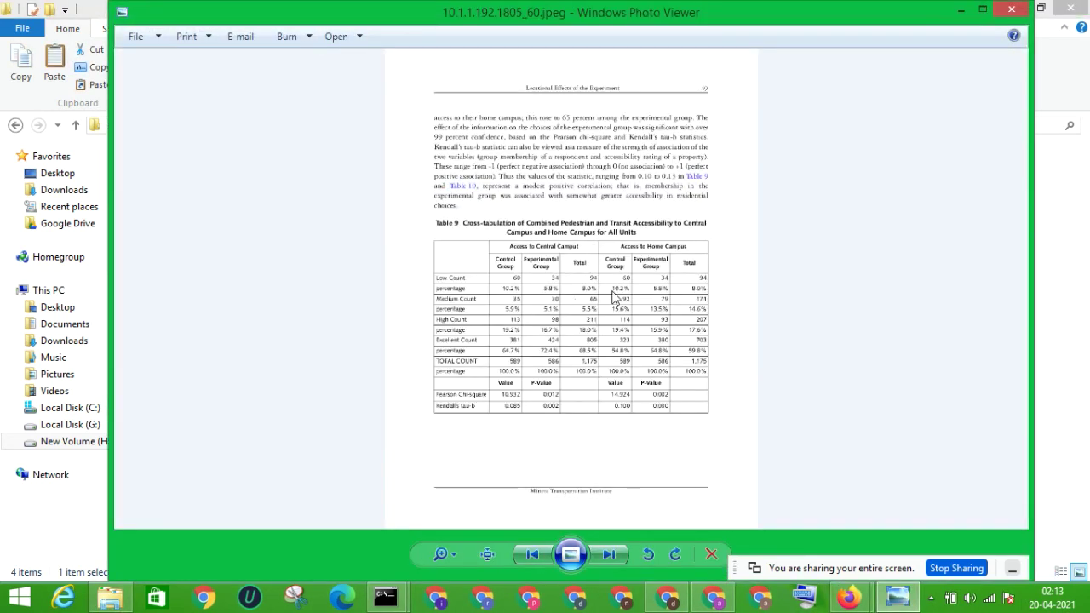
scroll(615, 293, up, 2)
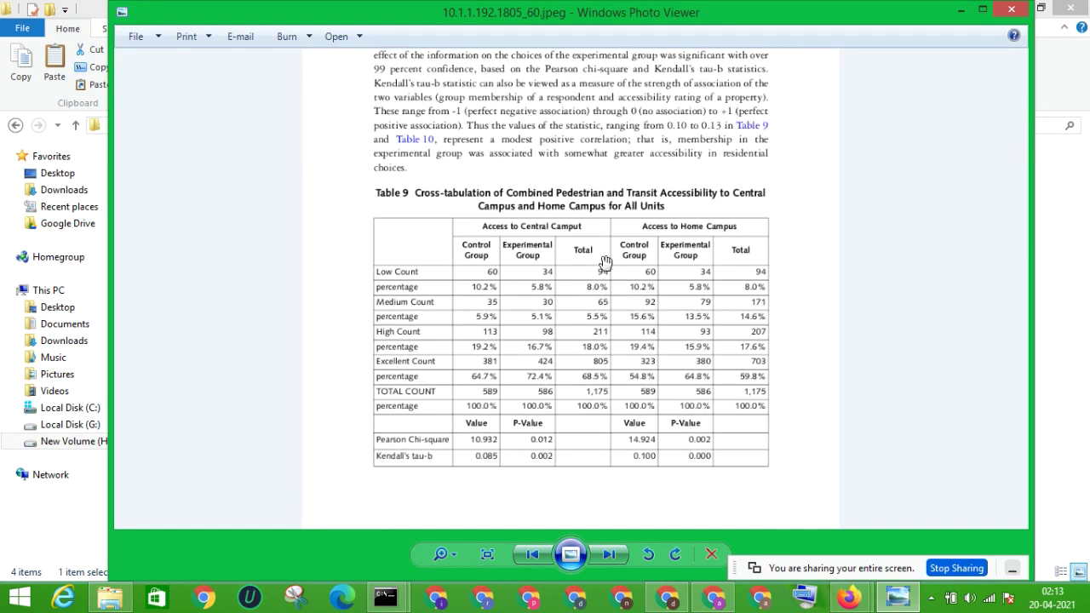
drag(602, 223, 479, 124)
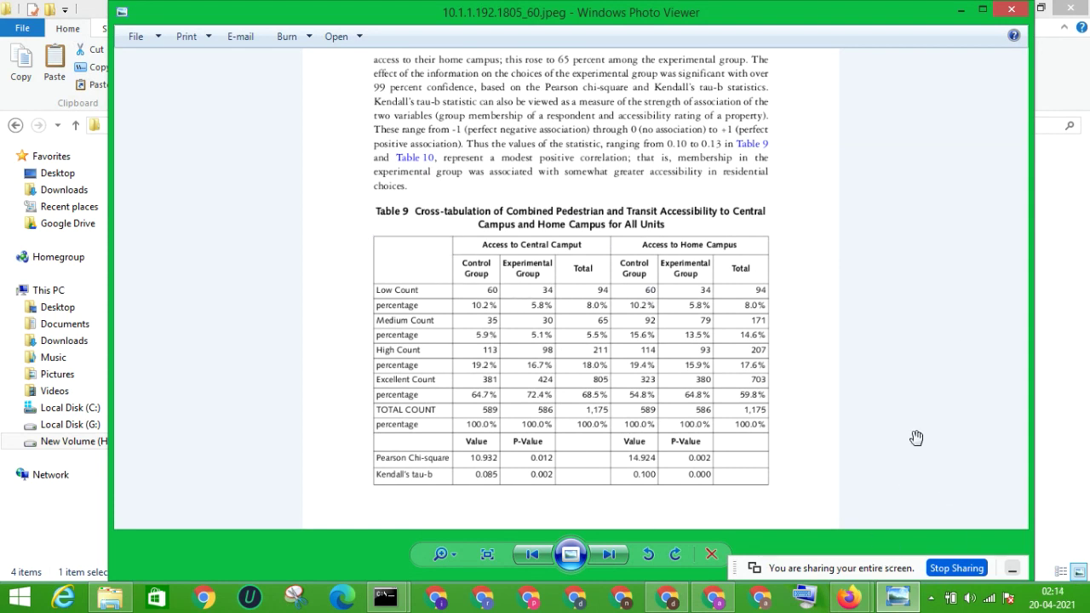
click(1011, 12)
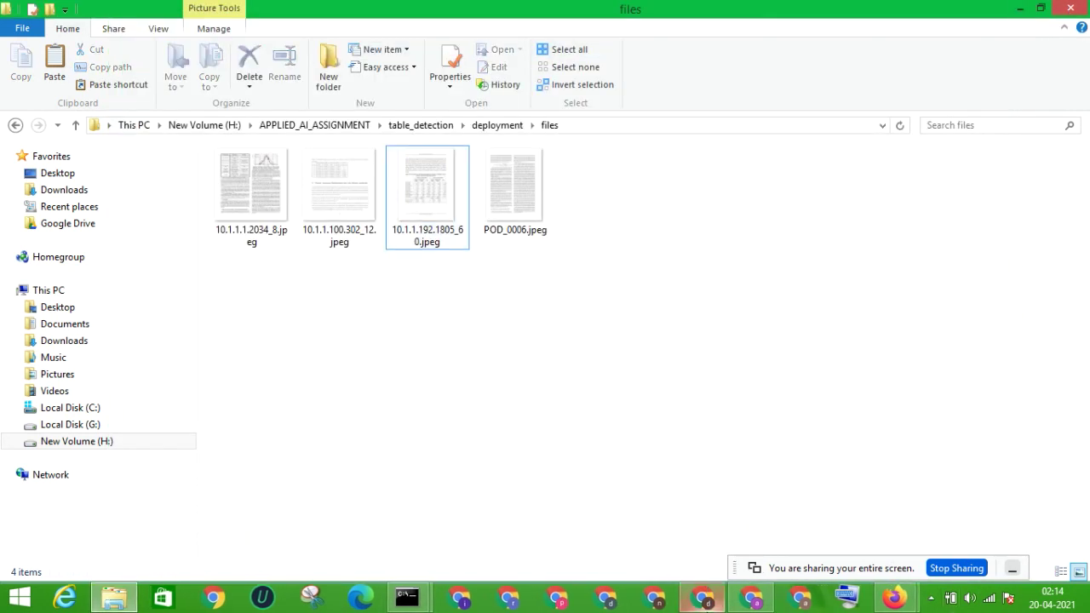
Upload 10.1.1.192.1805_60.jpeg and submit it, downloading filename.csv (844 B)
click(687, 603)
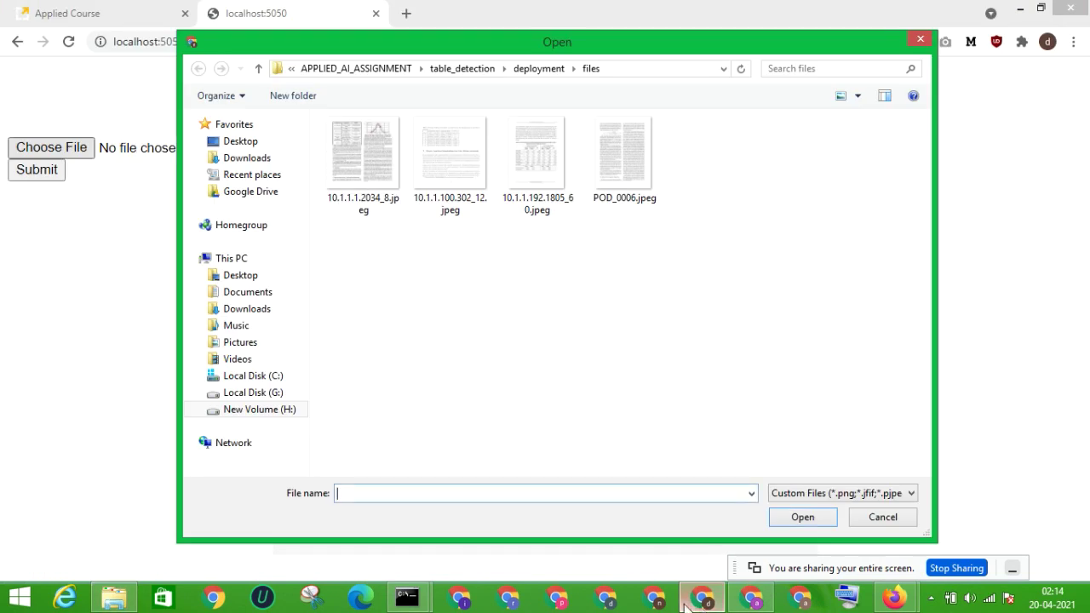
click(532, 160)
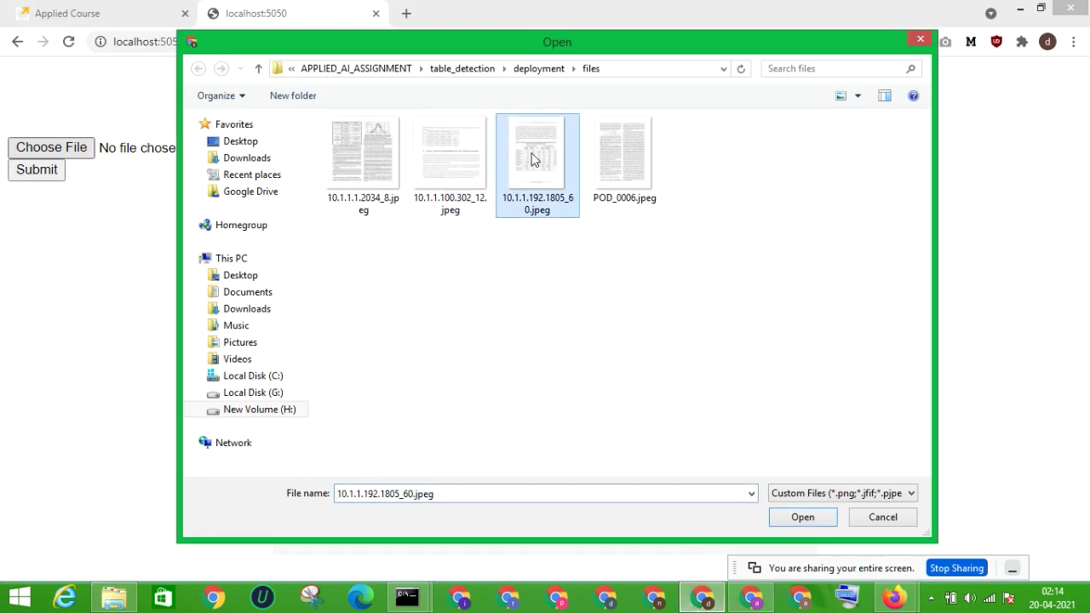
click(803, 517)
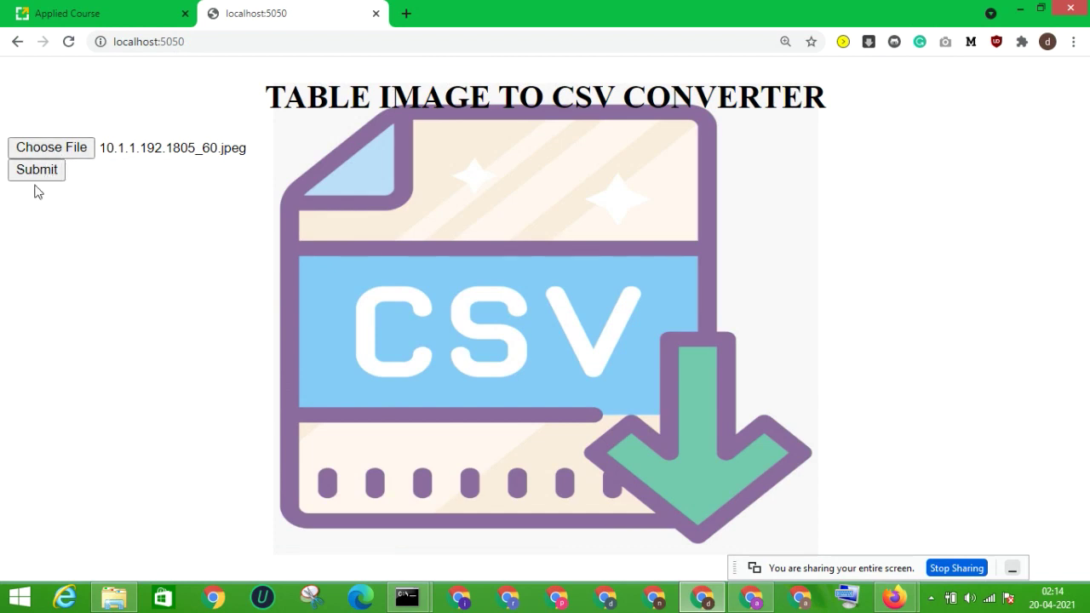
click(34, 177)
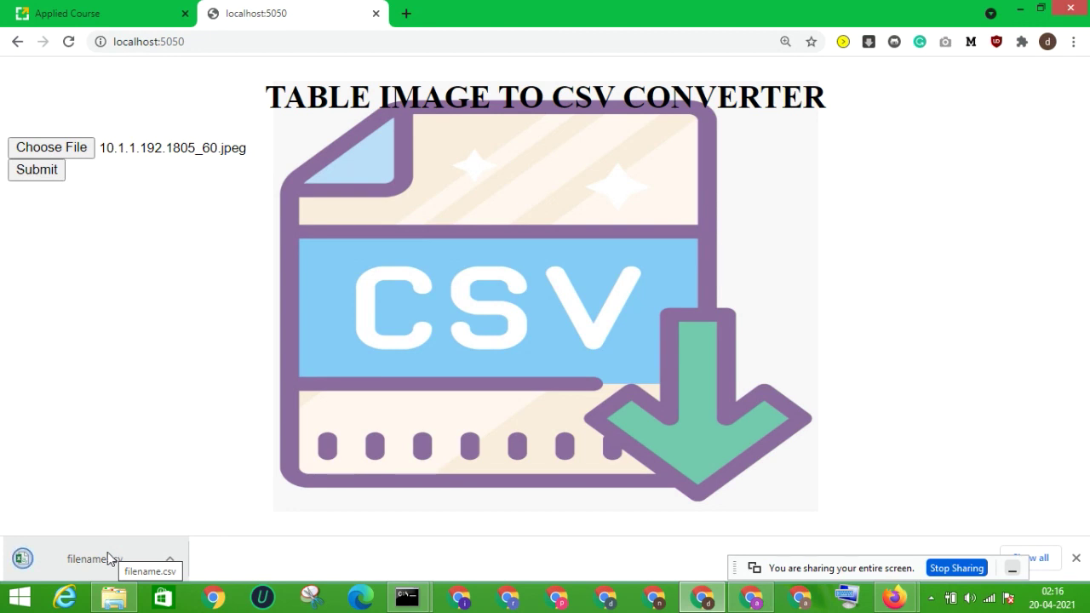
click(108, 559)
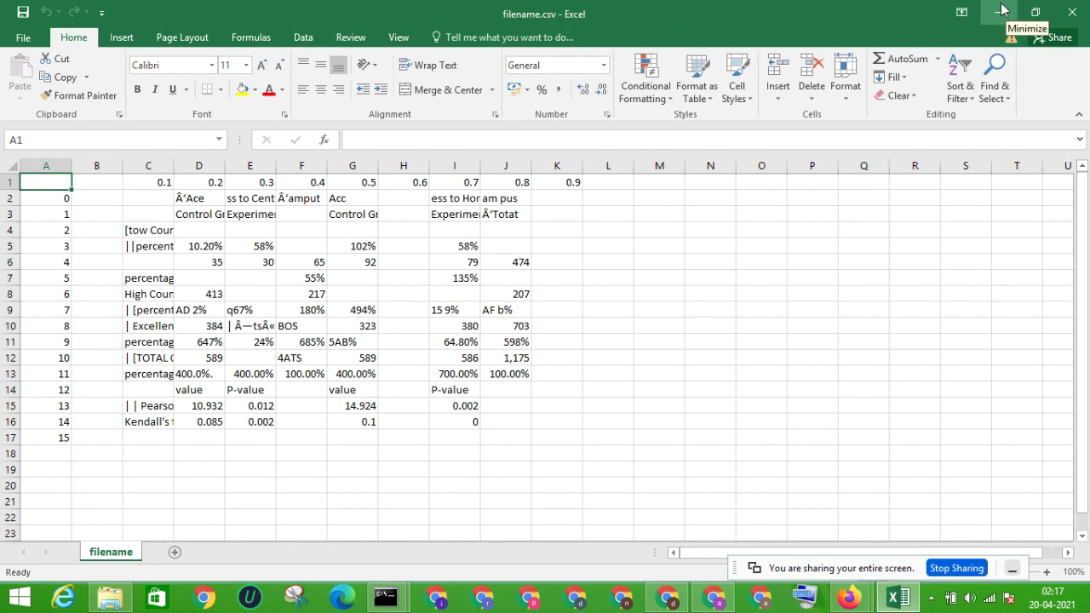
click(1070, 15)
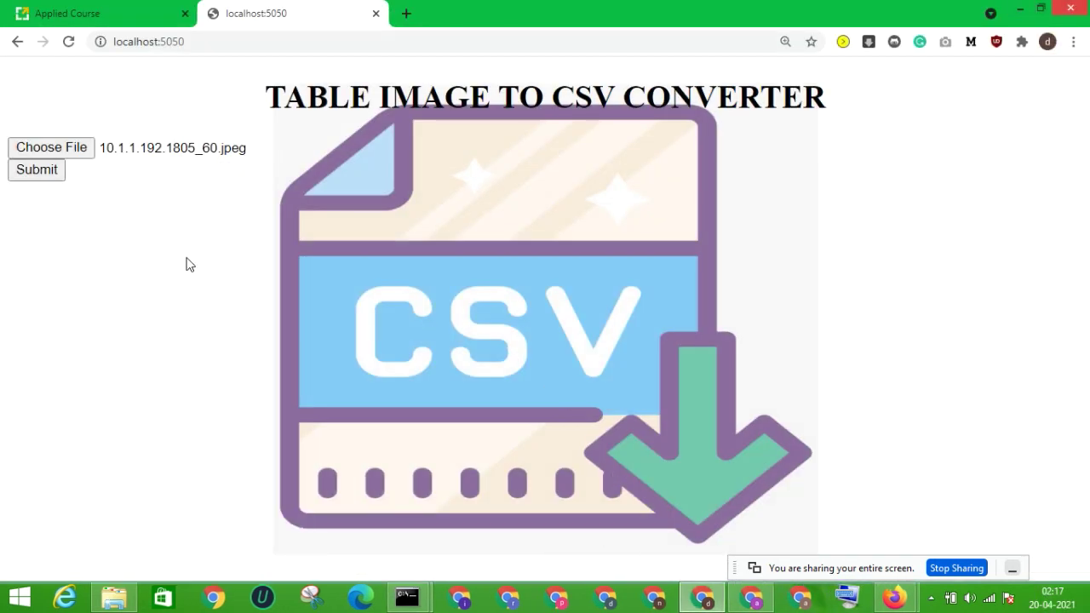
Preview the full text page POD_0006.jpeg in Photo Viewer, then close it
mouse_move(102, 593)
click(109, 511)
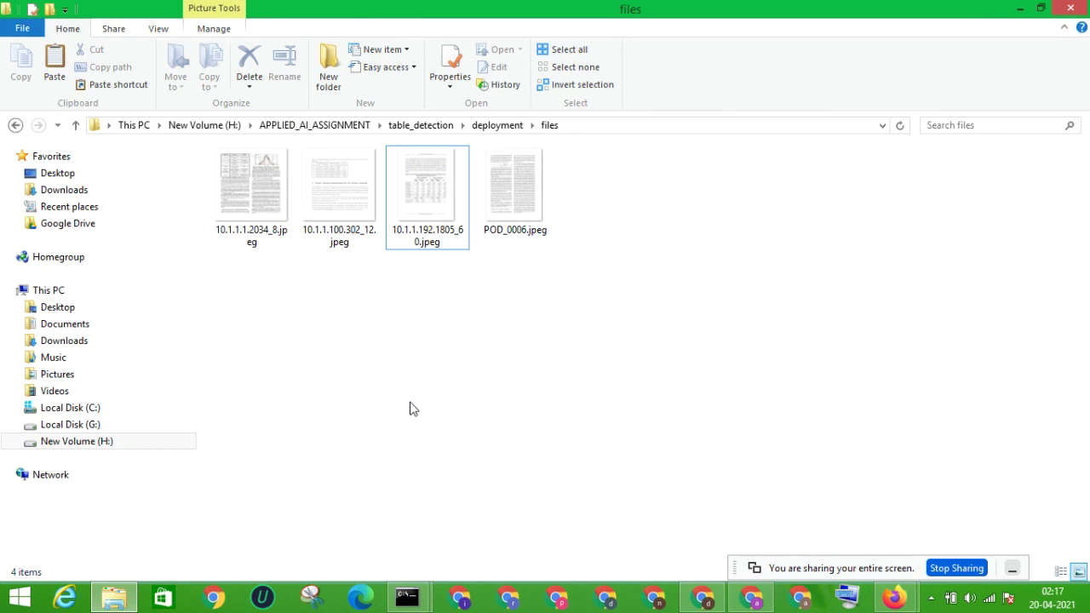
double_click(518, 201)
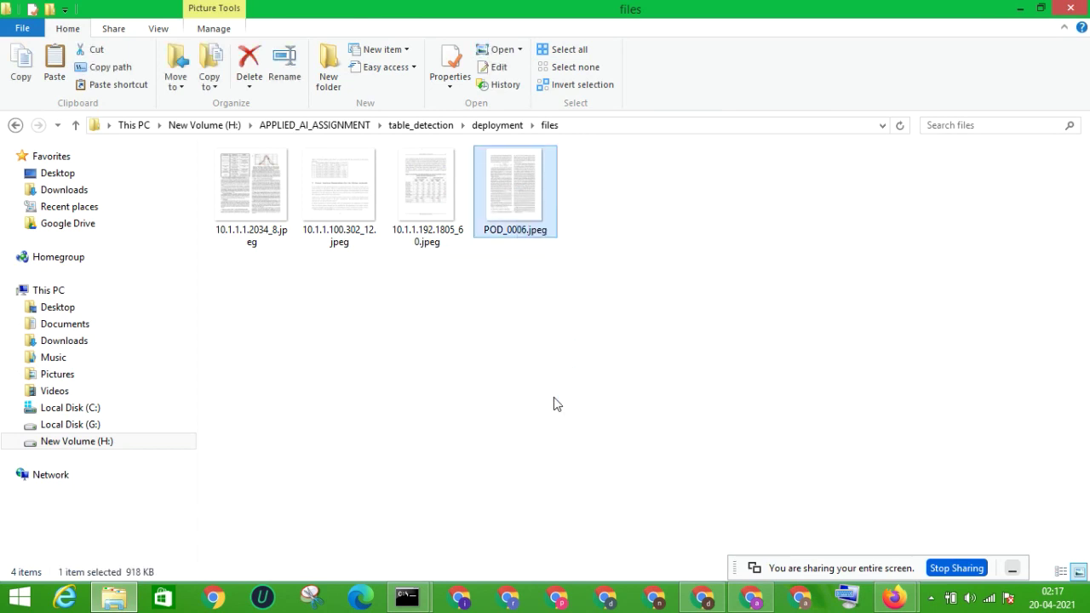
scroll(556, 399, up, 2)
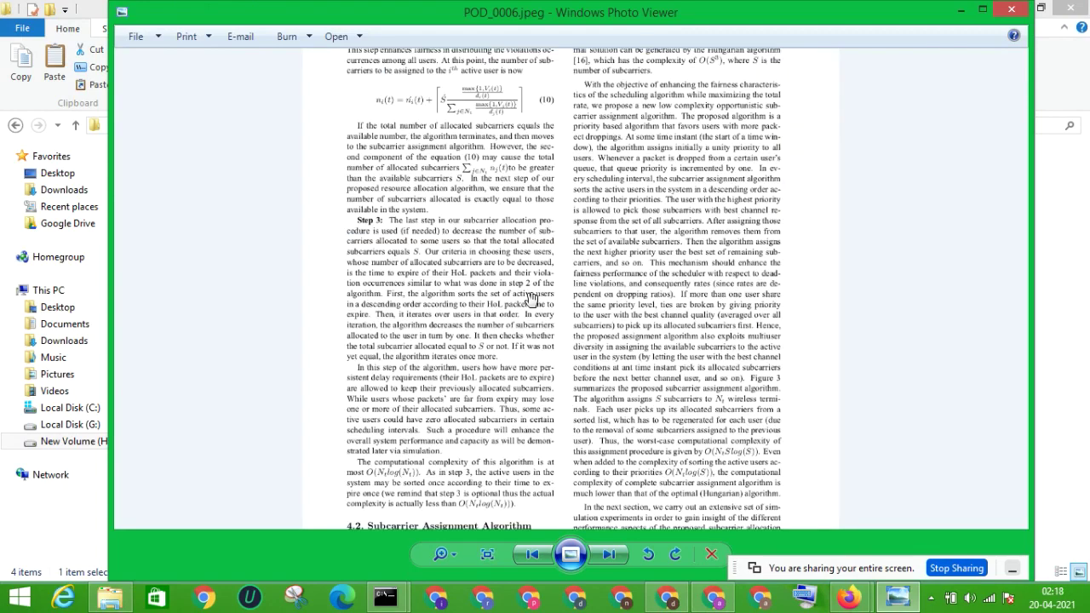
scroll(498, 185, down, 2)
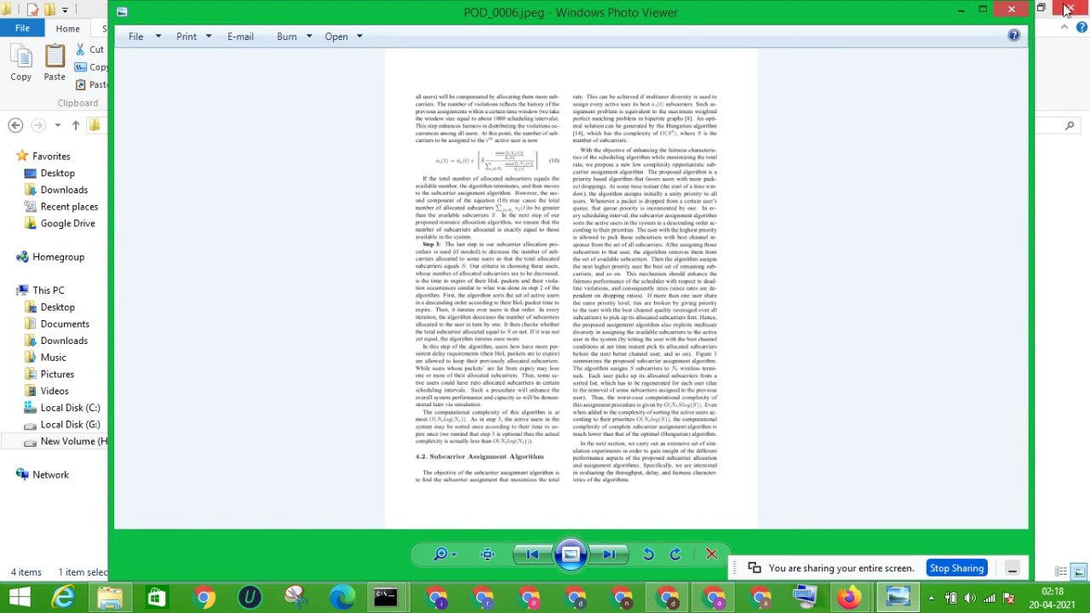
click(1005, 10)
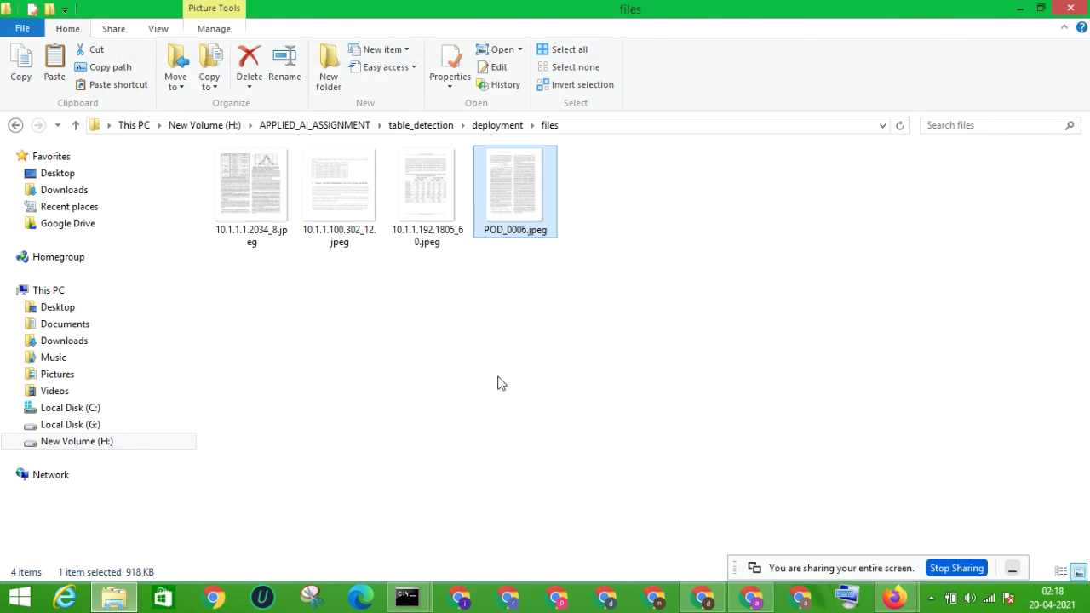
click(502, 388)
Choose POD_0006.jpeg as the converter's upload file and submit it
click(706, 601)
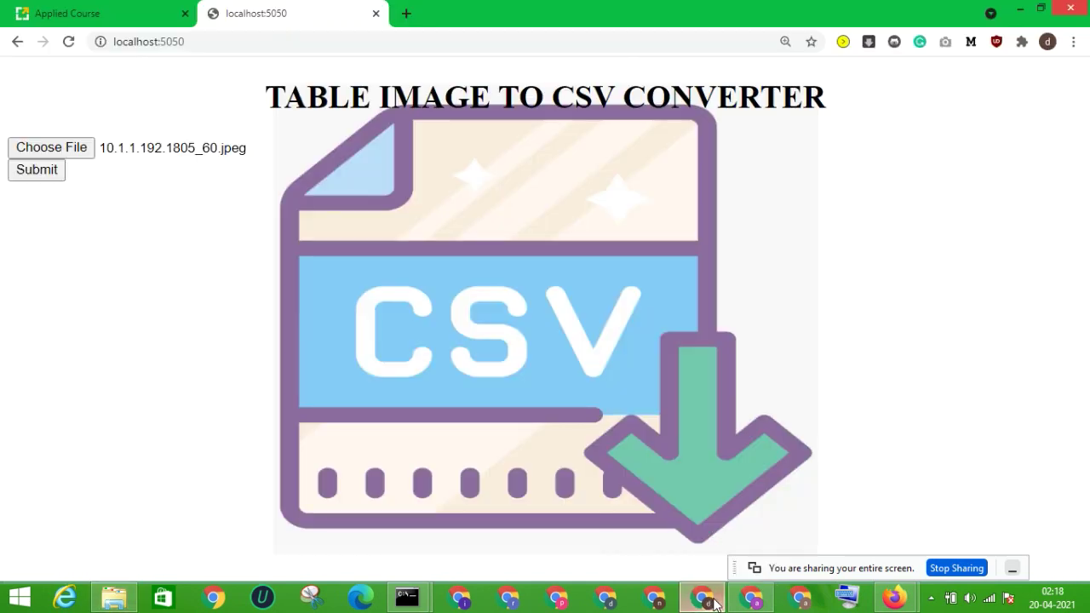
click(76, 151)
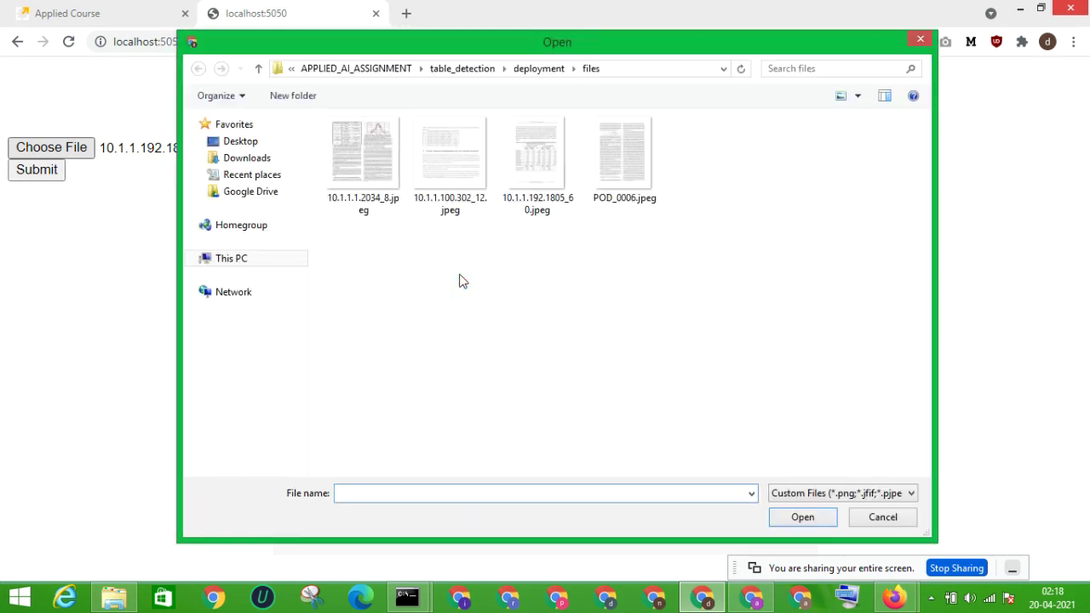
click(606, 181)
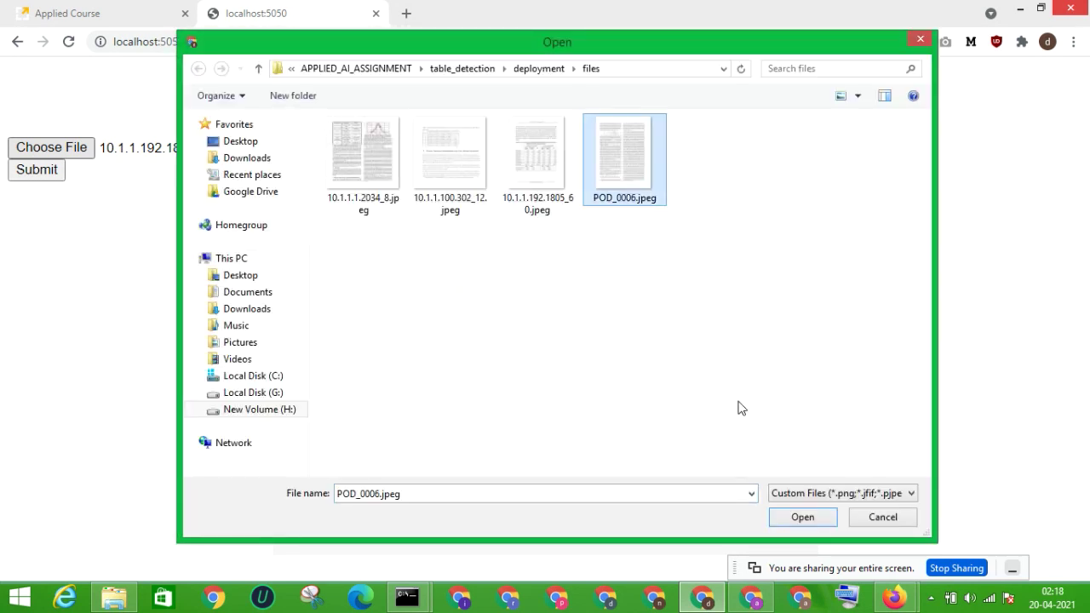
click(797, 519)
click(59, 172)
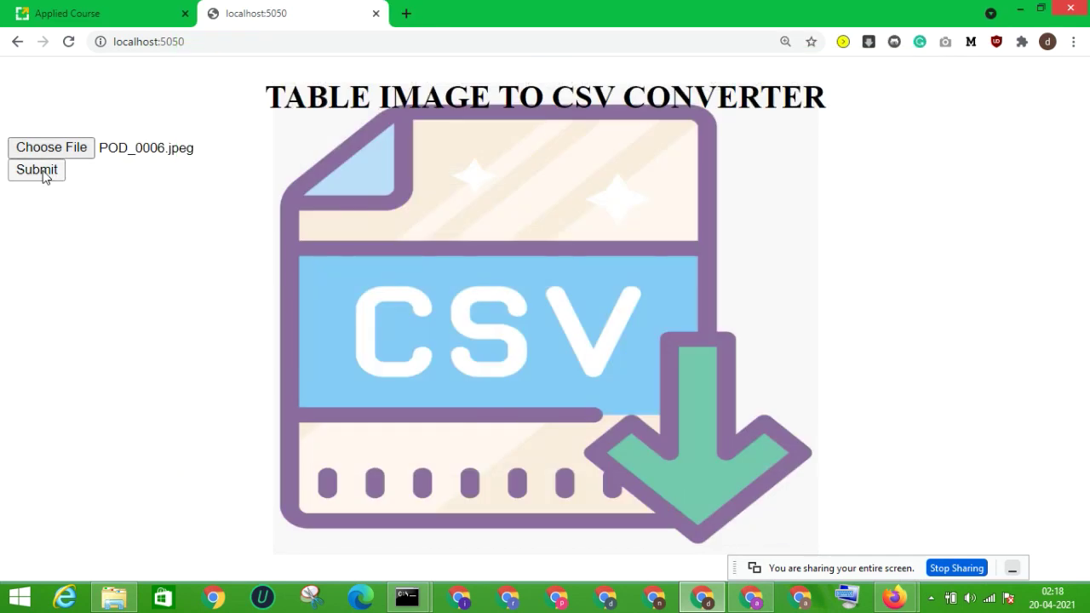